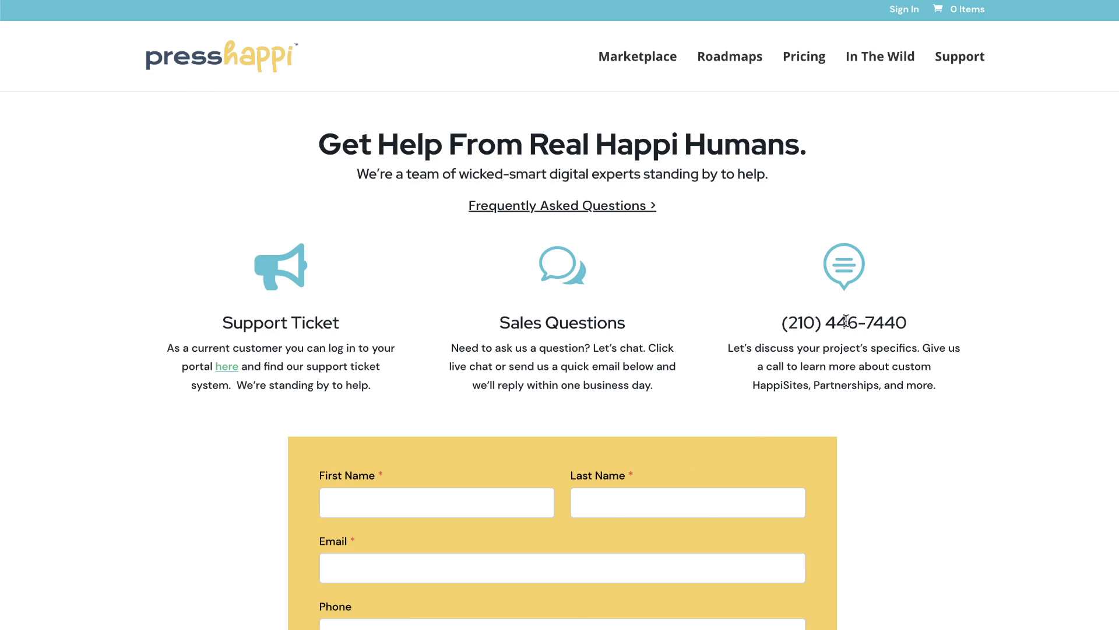
Select the support phone number text, then clear the selection, twice.
triple_click(845, 320)
click(853, 338)
triple_click(839, 324)
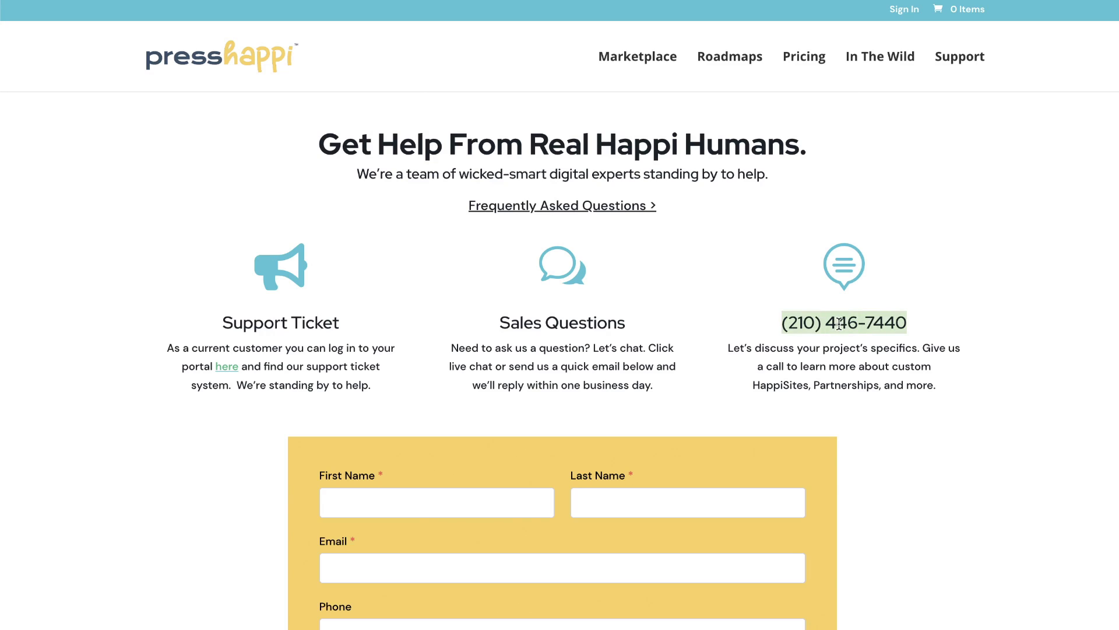
click(840, 324)
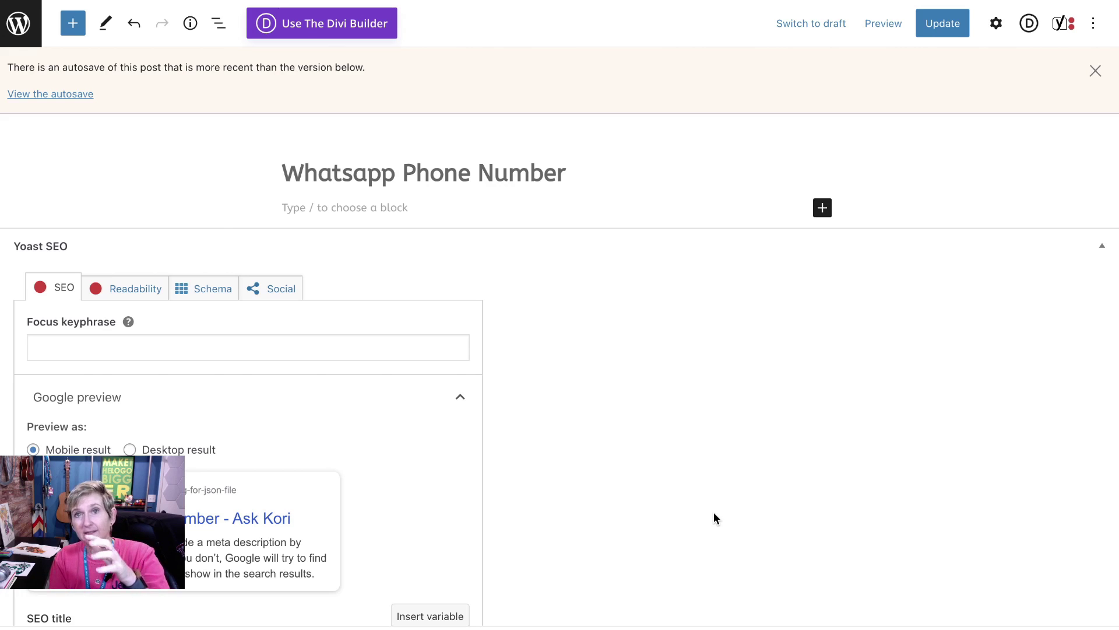
click(363, 211)
text(121)
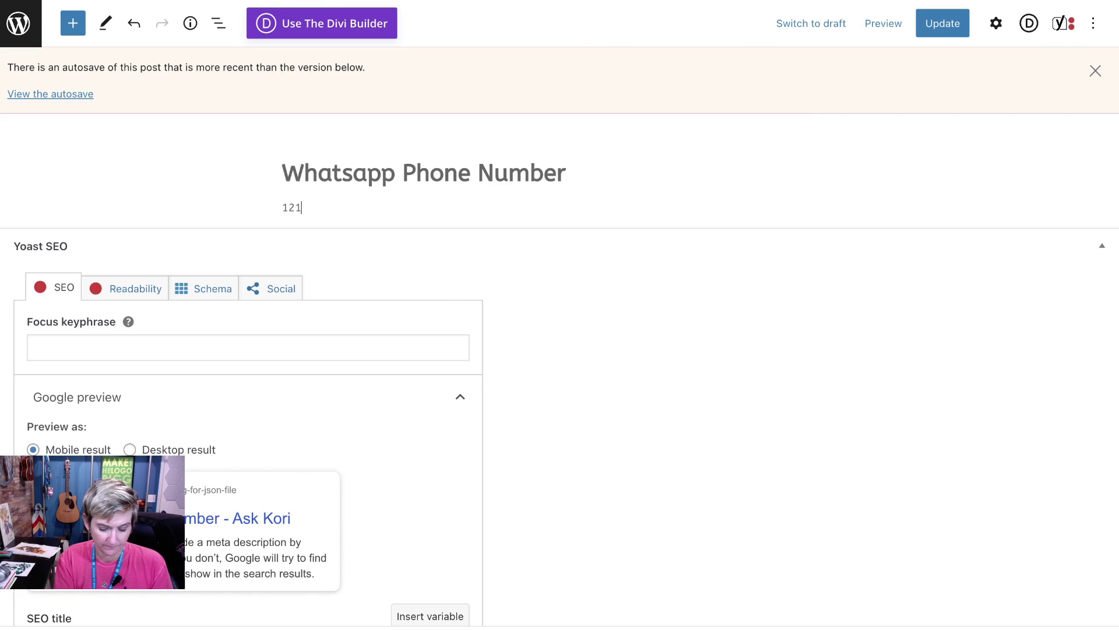
text(08675)
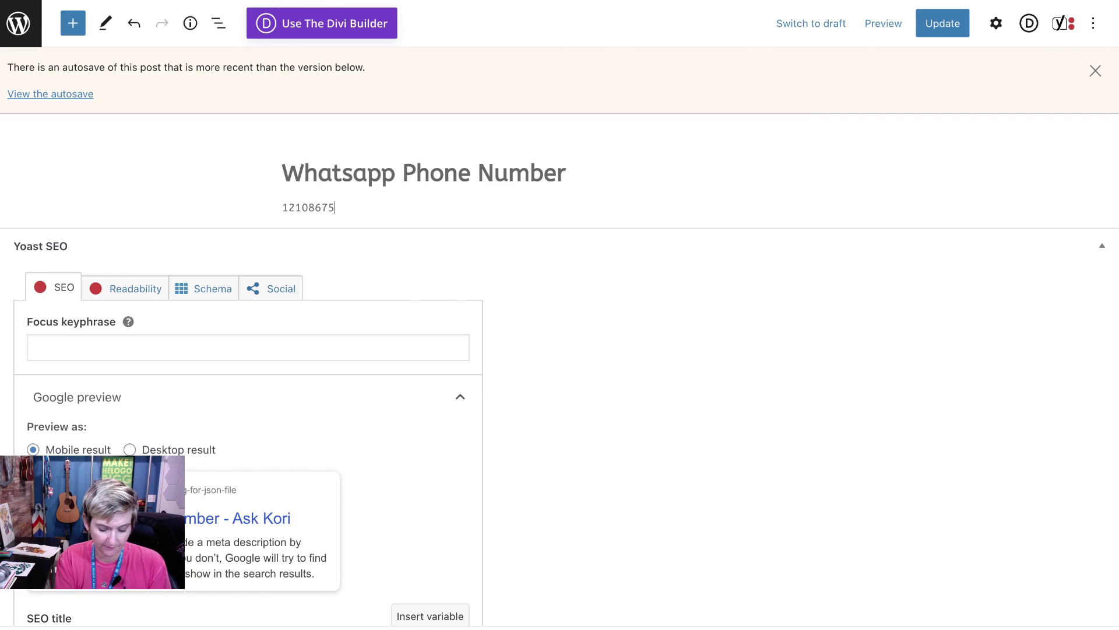
text(309)
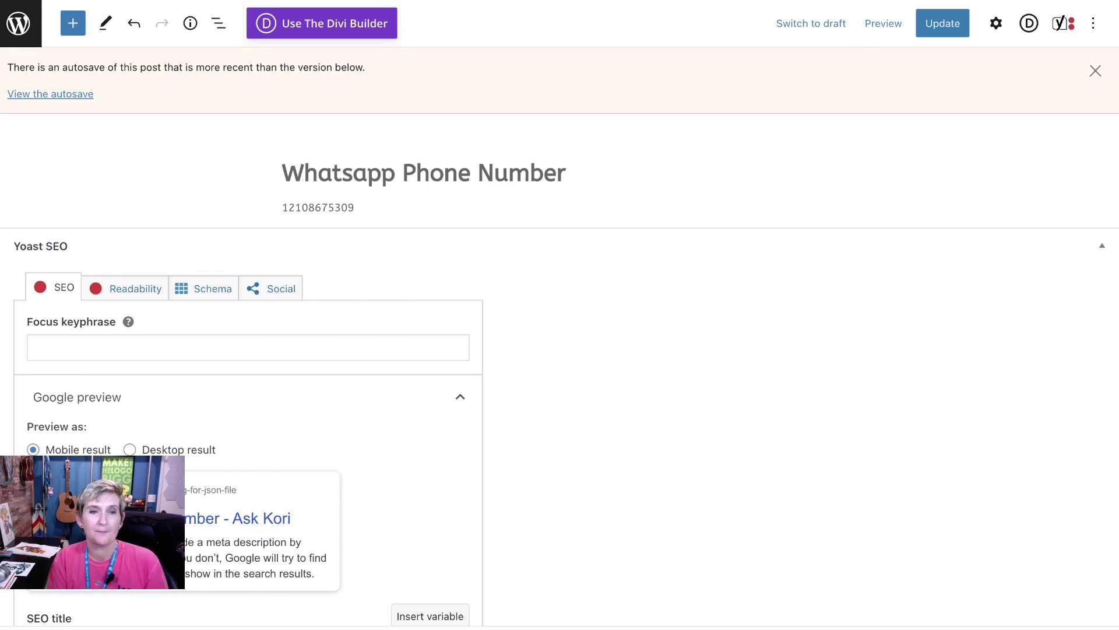
key(ctrl+a)
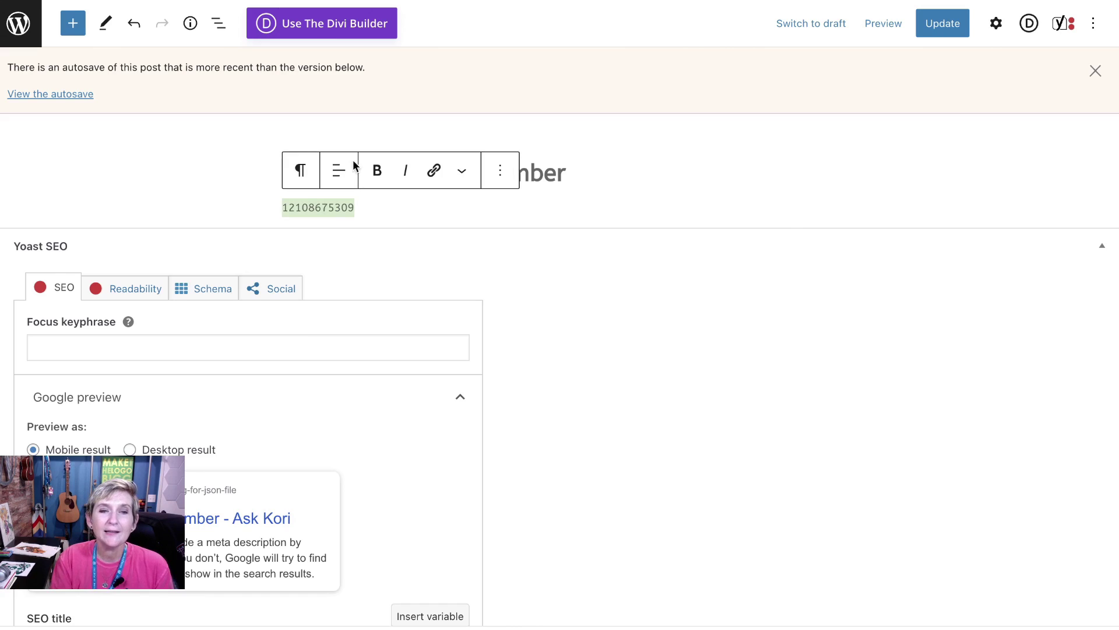
click(433, 170)
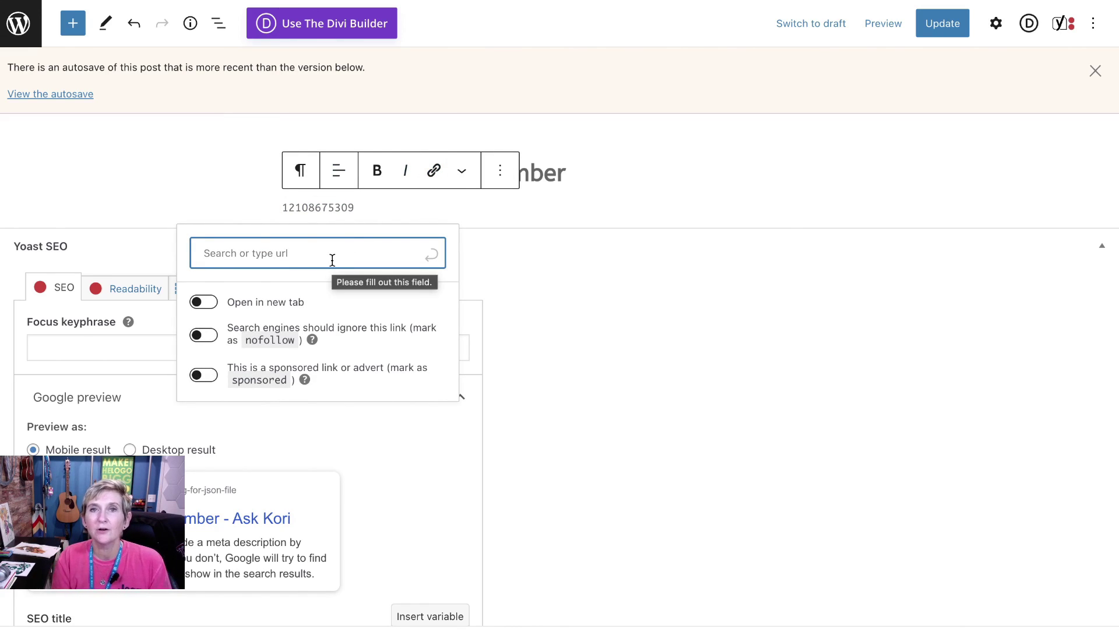
text(htt)
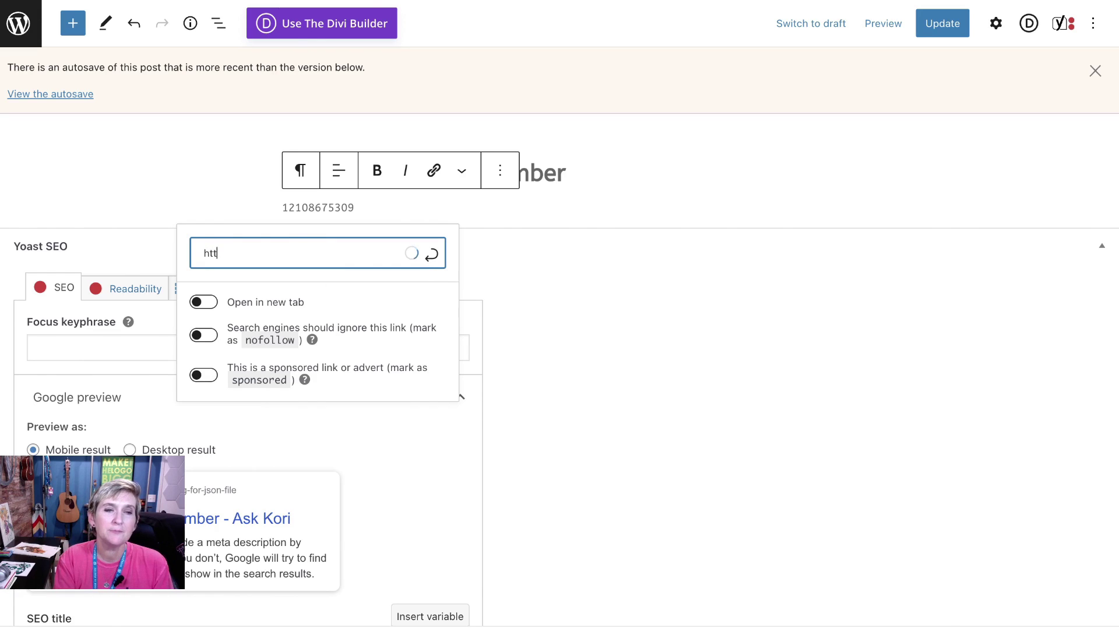
text(ps://)
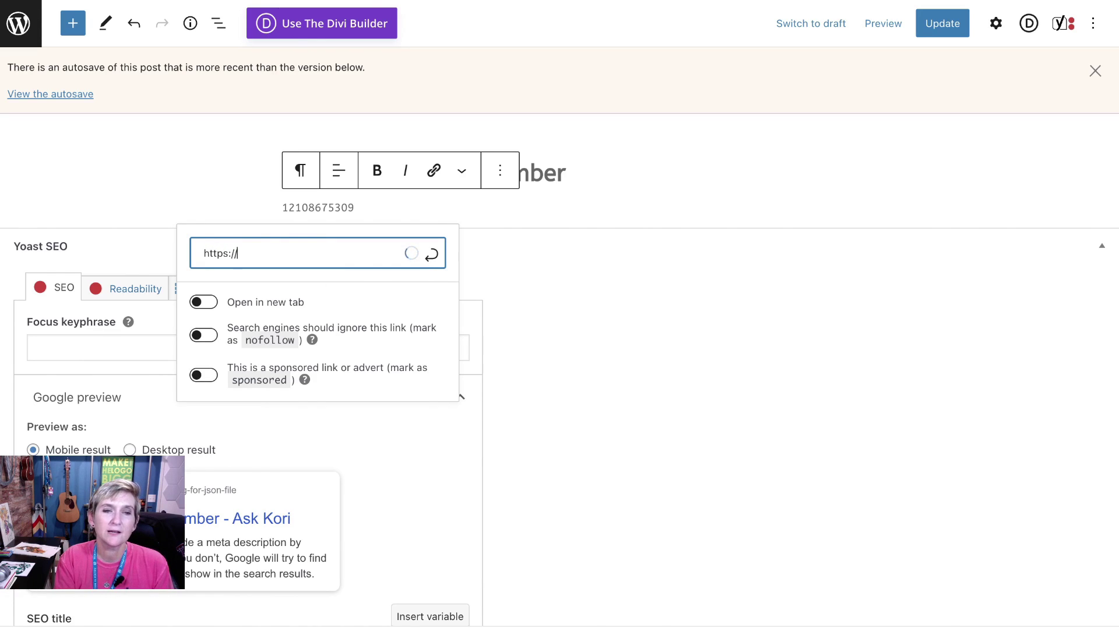
text(wa)
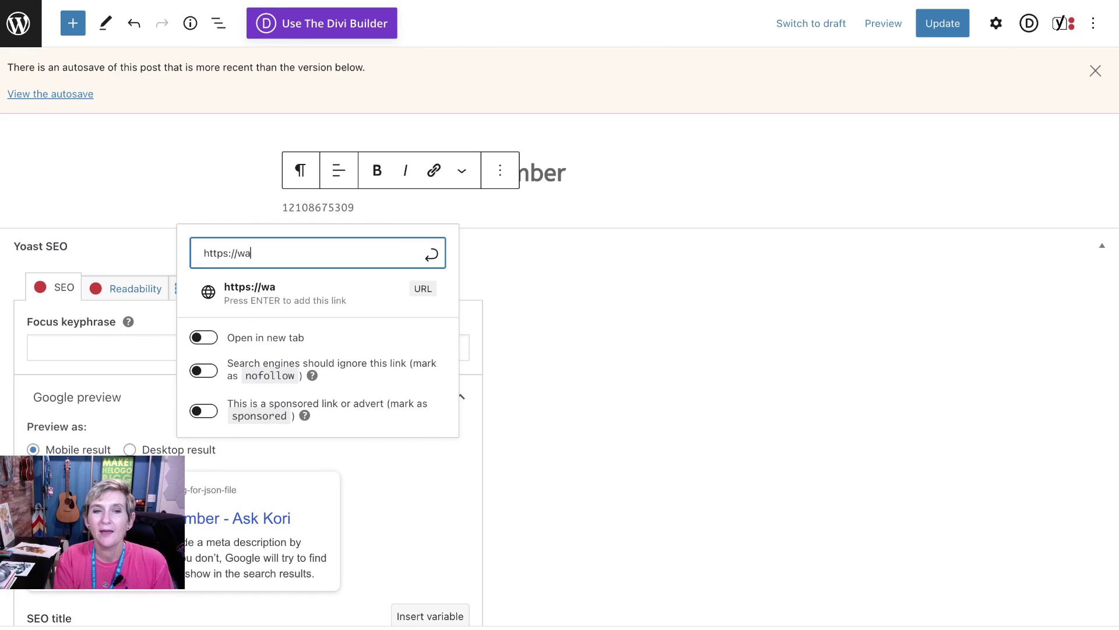
text(.me)
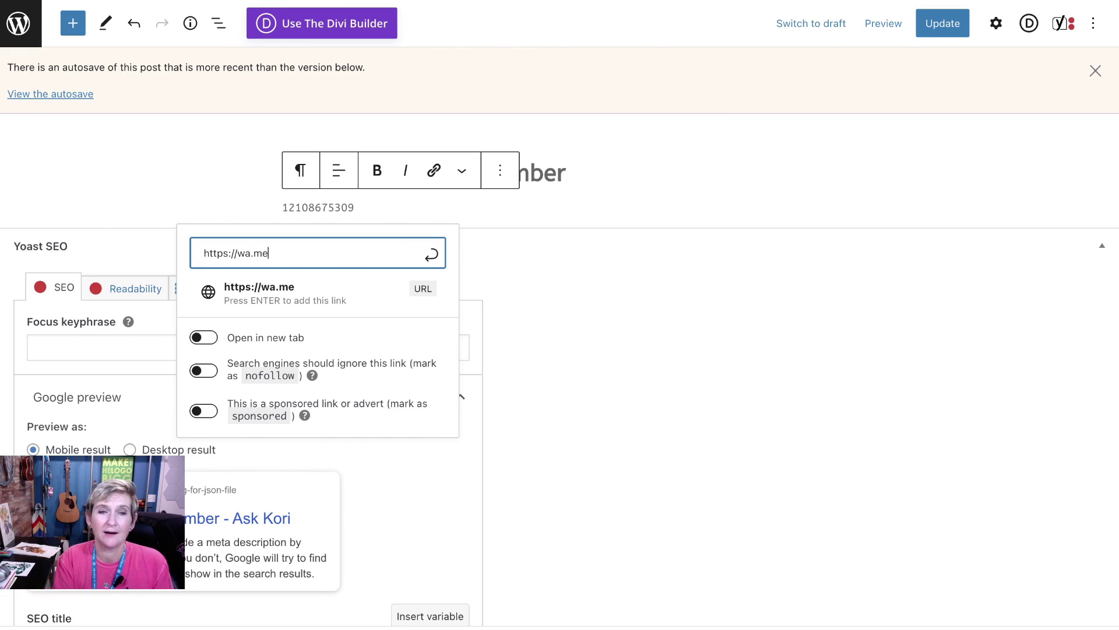
text(/)
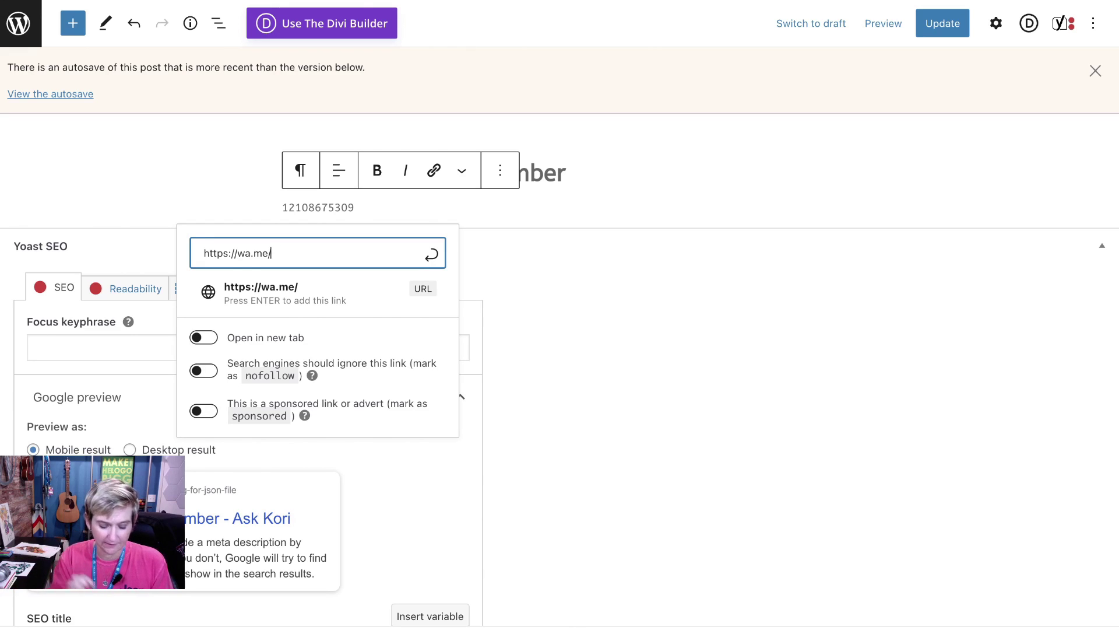
text(1210)
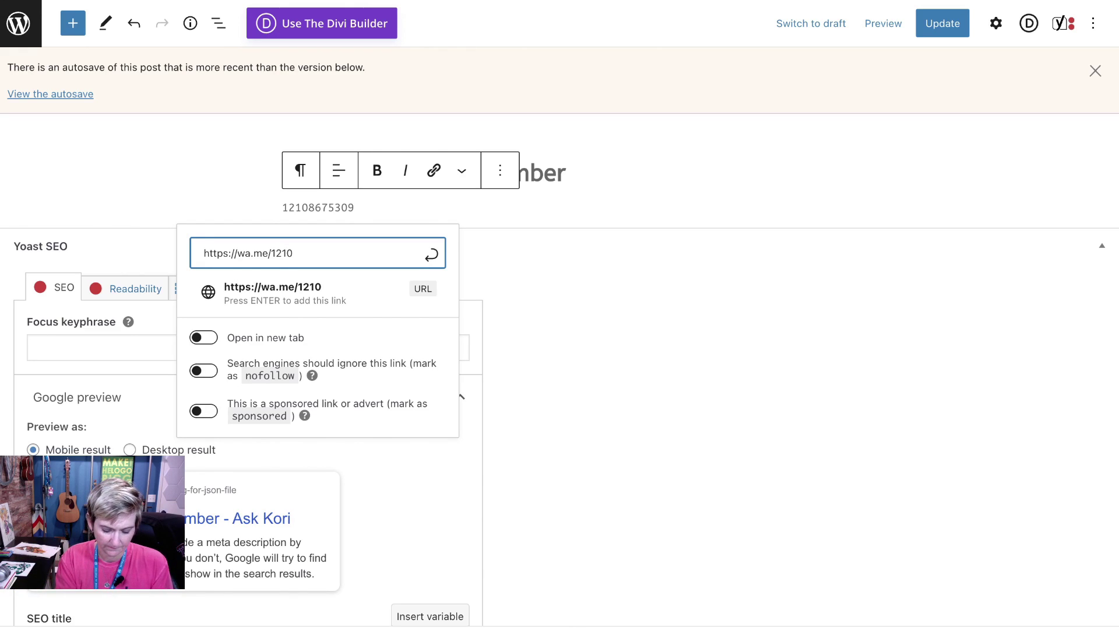
text(86753)
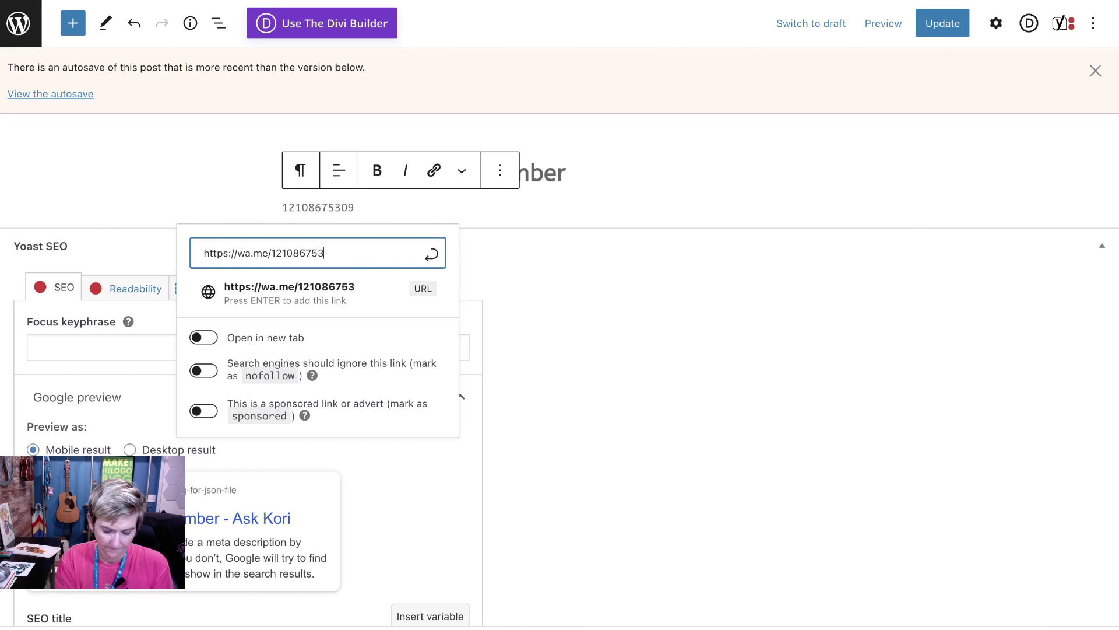
text(09)
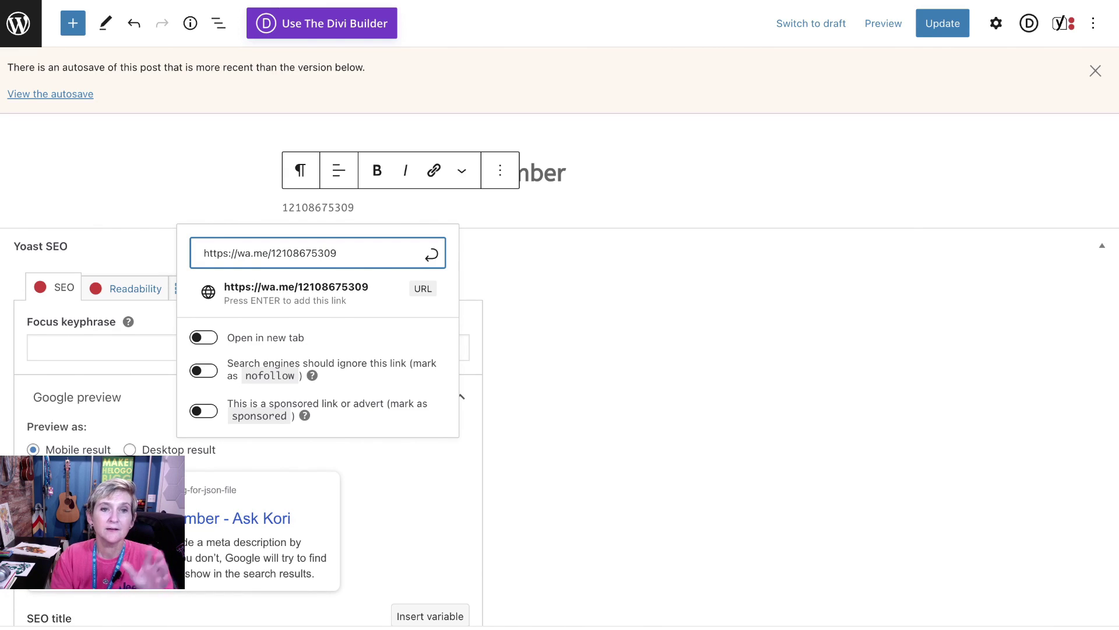
Apply the wa.me link, update the post, and preview it in a new tab.
click(431, 255)
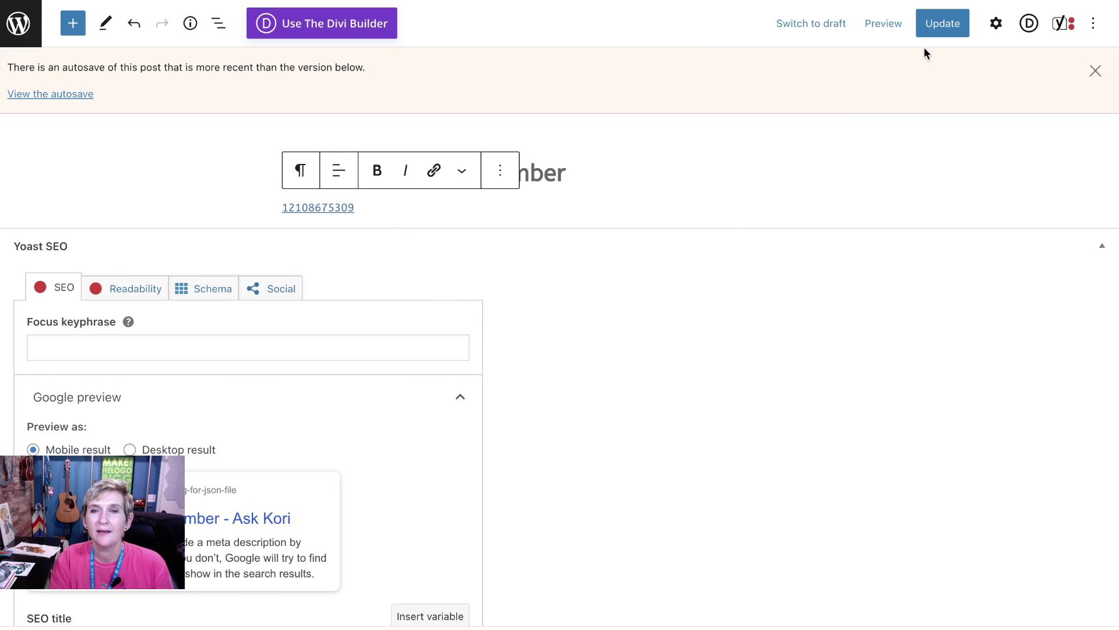
click(933, 27)
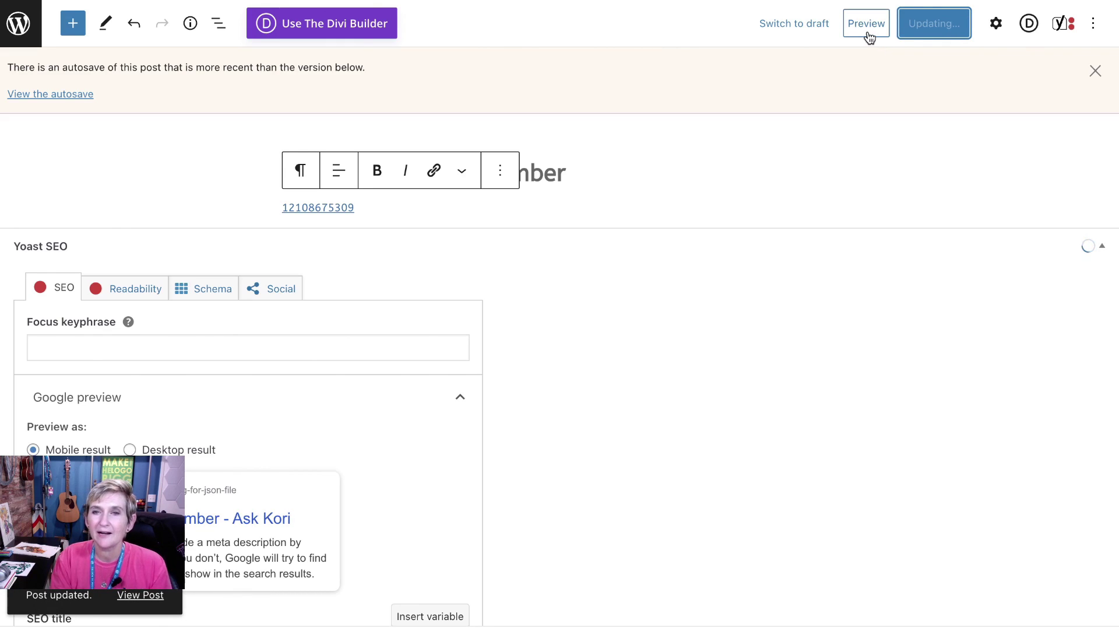
click(885, 34)
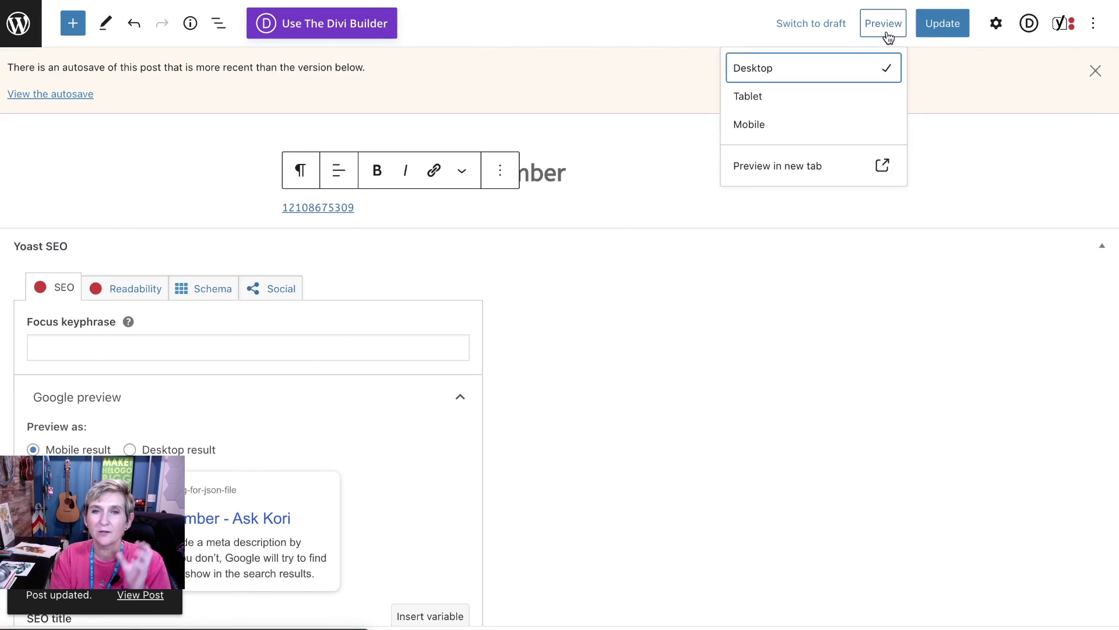
click(840, 166)
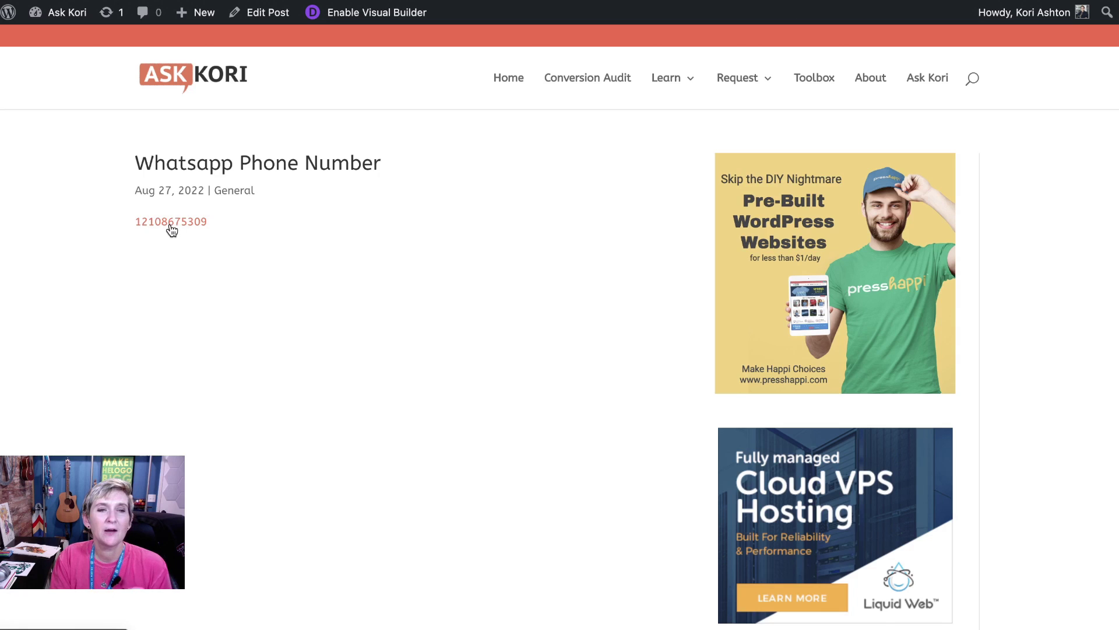
click(170, 224)
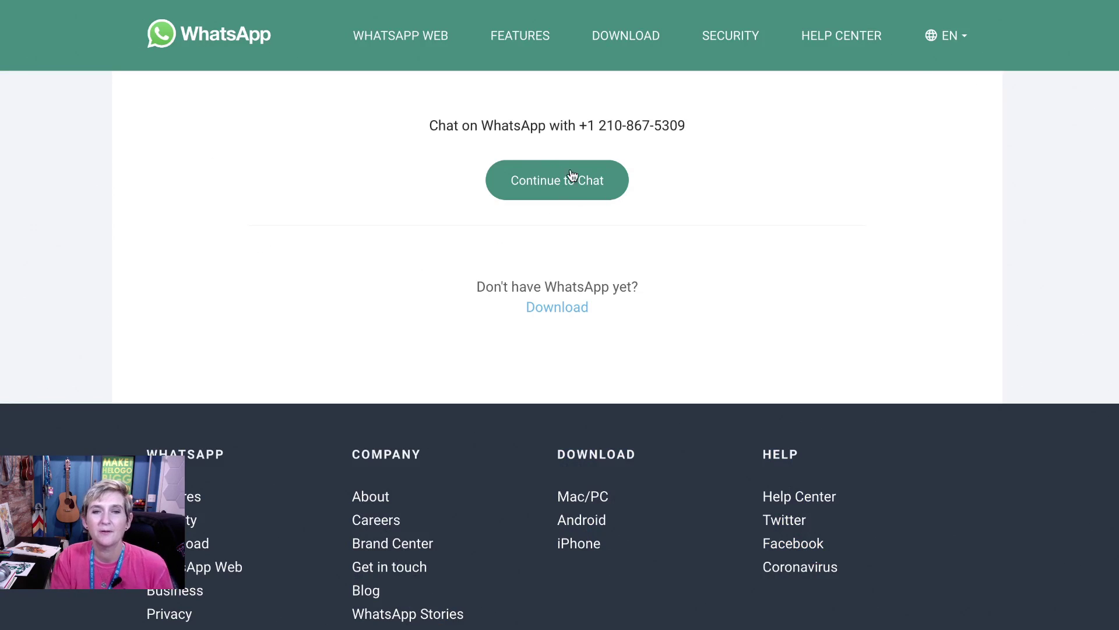